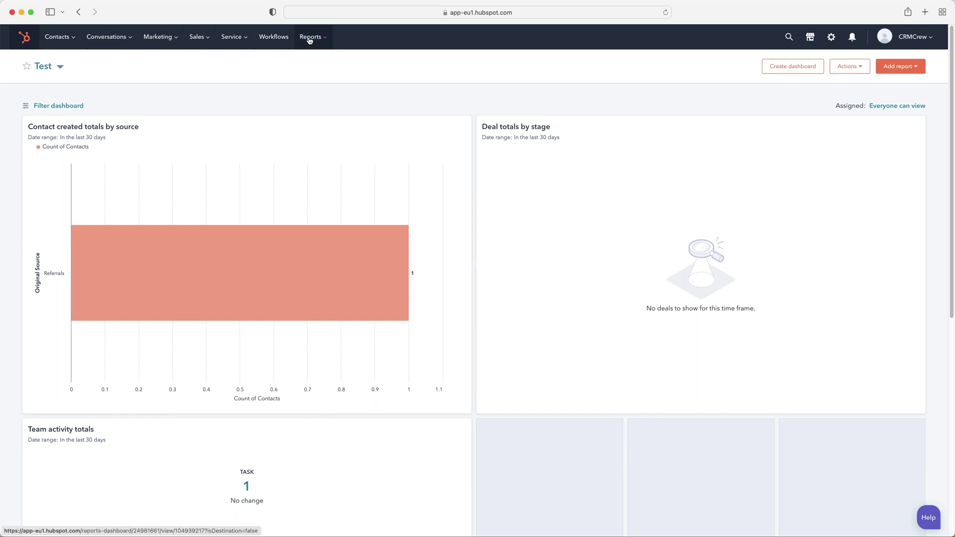
Go to Contacts > Contacts to list the single unassigned contact record.
{"action": "left_click", "coordinate": [72, 39]}
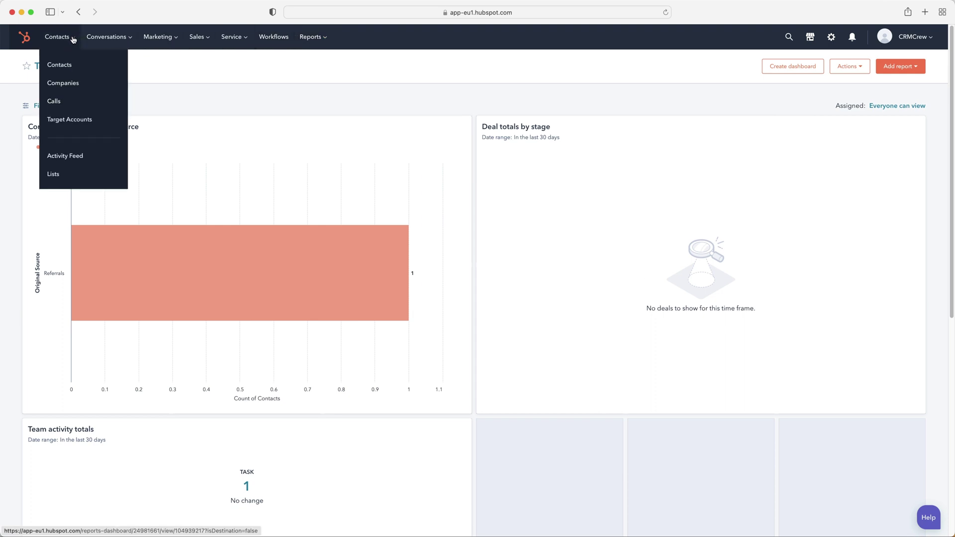
{"action": "left_click", "coordinate": [81, 67]}
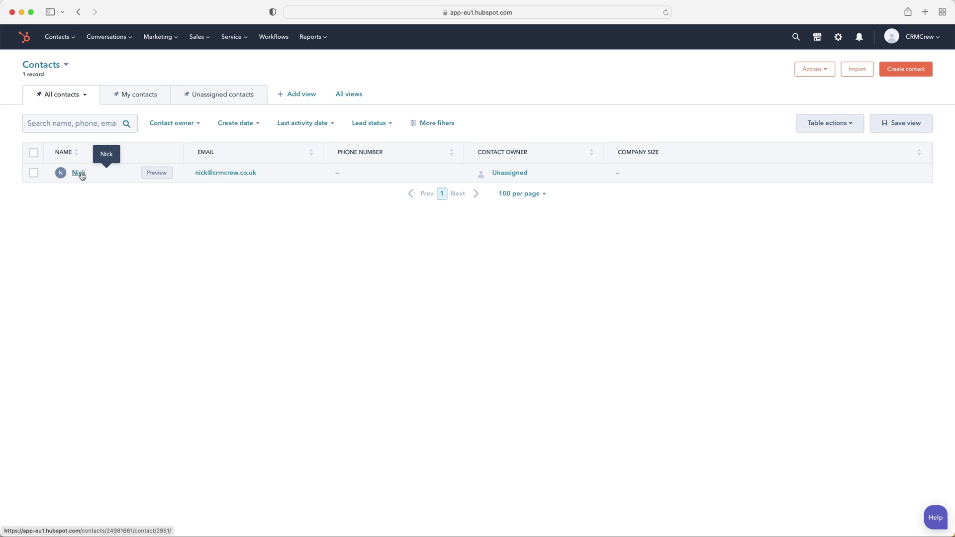
Open the contact's record to view its page view, Lead lifecycle change and form submission.
{"action": "left_click", "coordinate": [80, 174]}
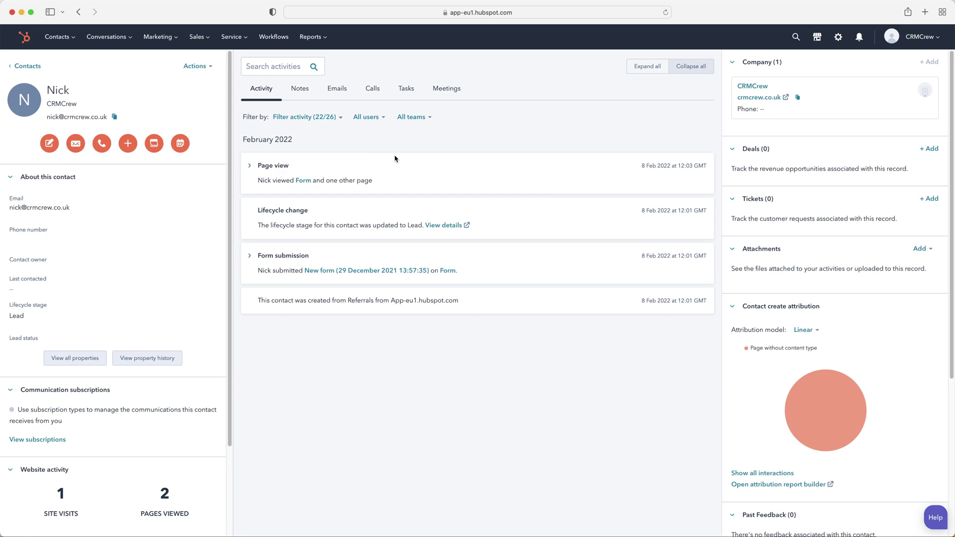
Switch to Companies, look through the CRMCrew record, then return to the Companies list.
{"action": "left_click", "coordinate": [36, 67]}
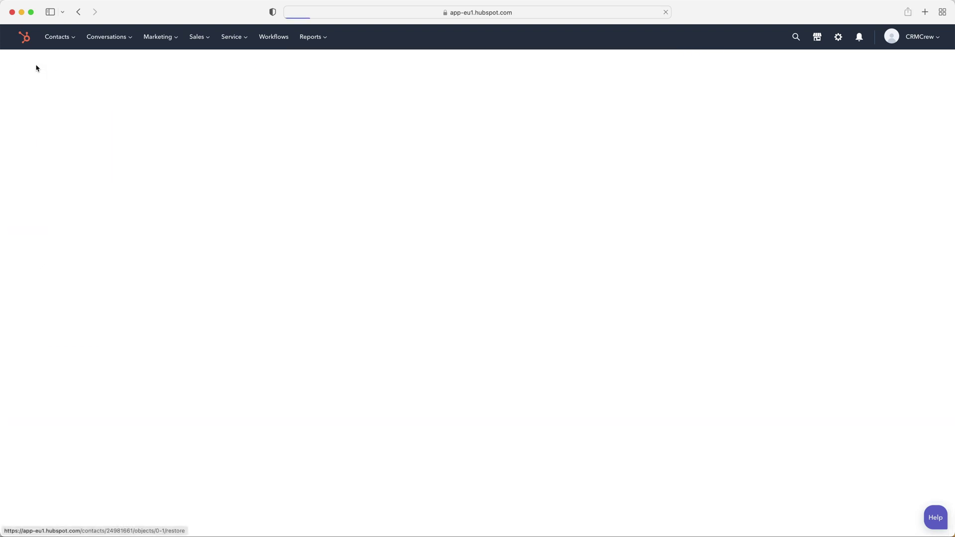
{"action": "mouse_move", "coordinate": [69, 39]}
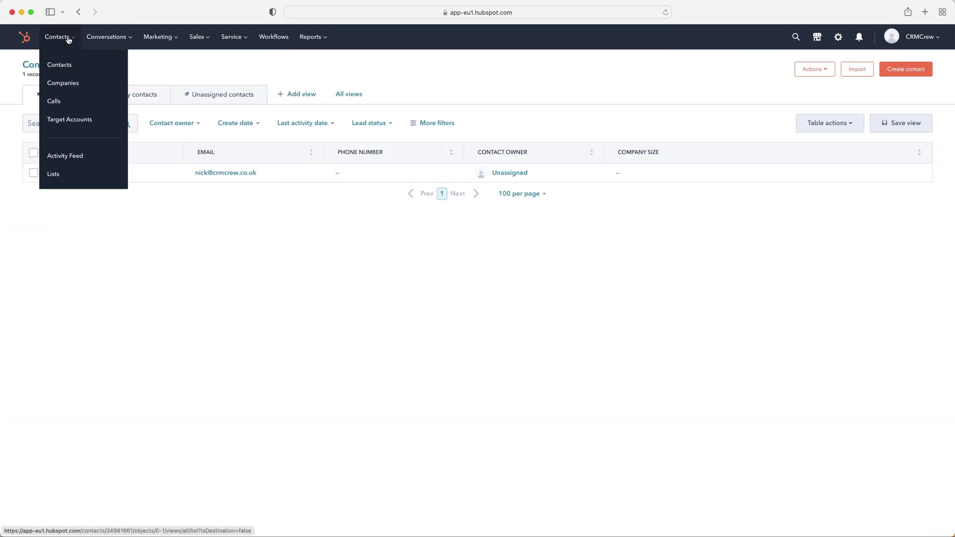
{"action": "left_click", "coordinate": [68, 83]}
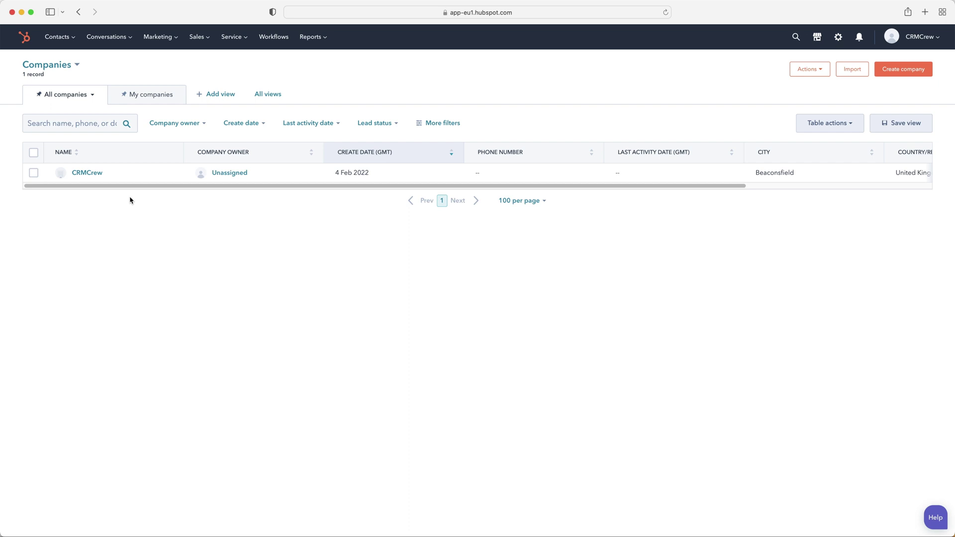
{"action": "left_click", "coordinate": [99, 175]}
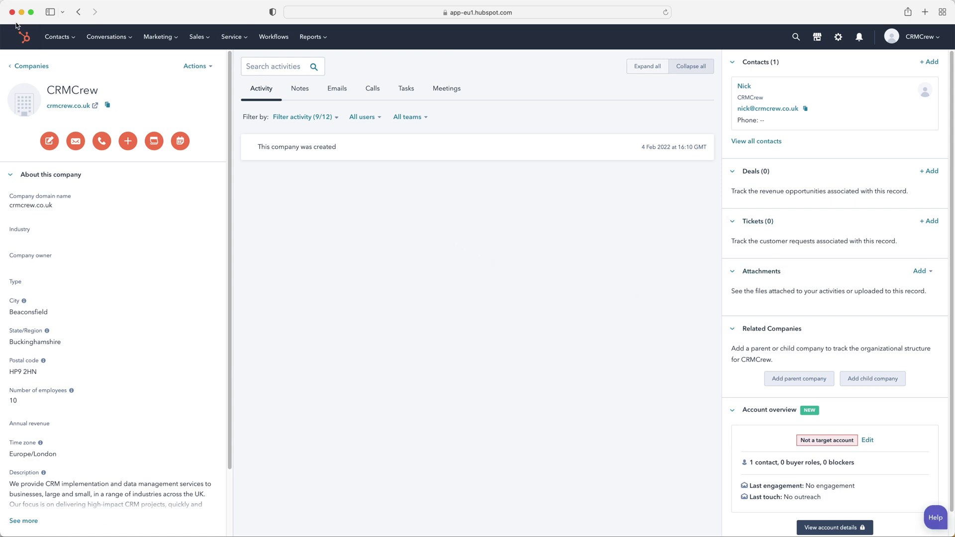
{"action": "left_click", "coordinate": [37, 67]}
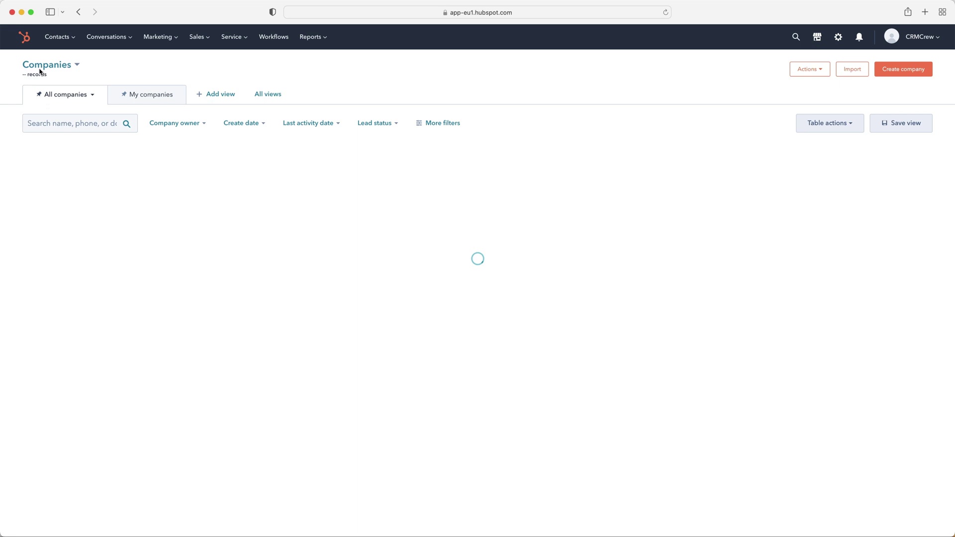
{"action": "mouse_move", "coordinate": [64, 45]}
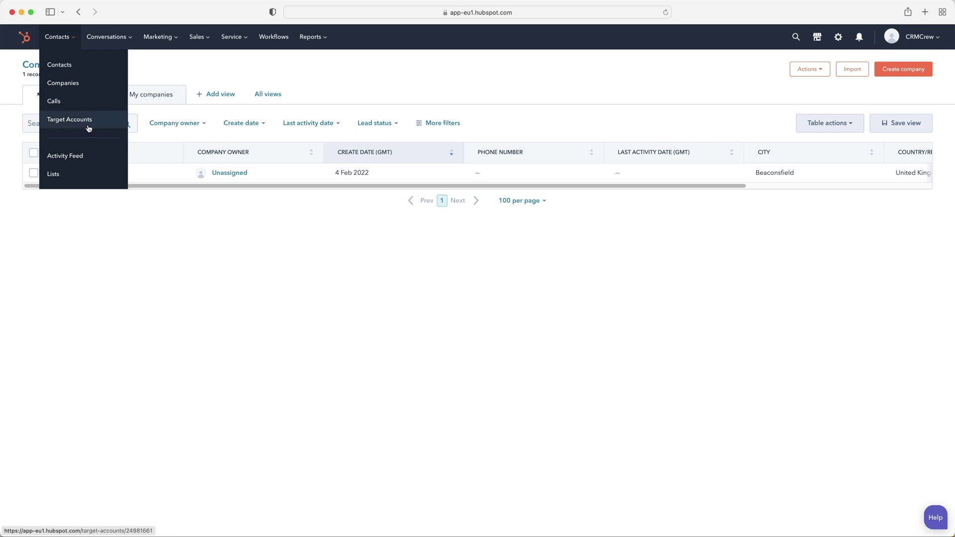
Open Conversations > Inbox to see the three unassigned Unknown Visitor chats from 9 Oct.
{"action": "mouse_move", "coordinate": [120, 49]}
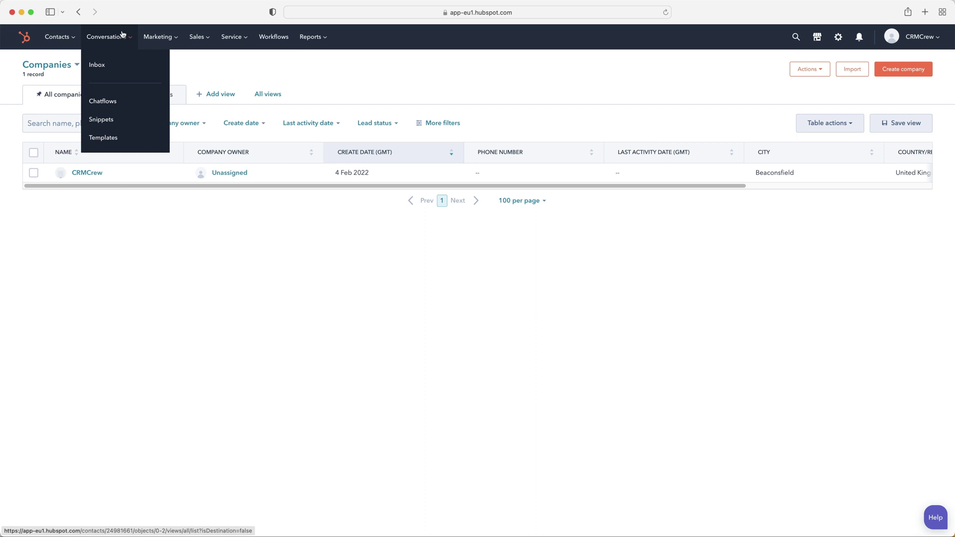
{"action": "left_click", "coordinate": [125, 62]}
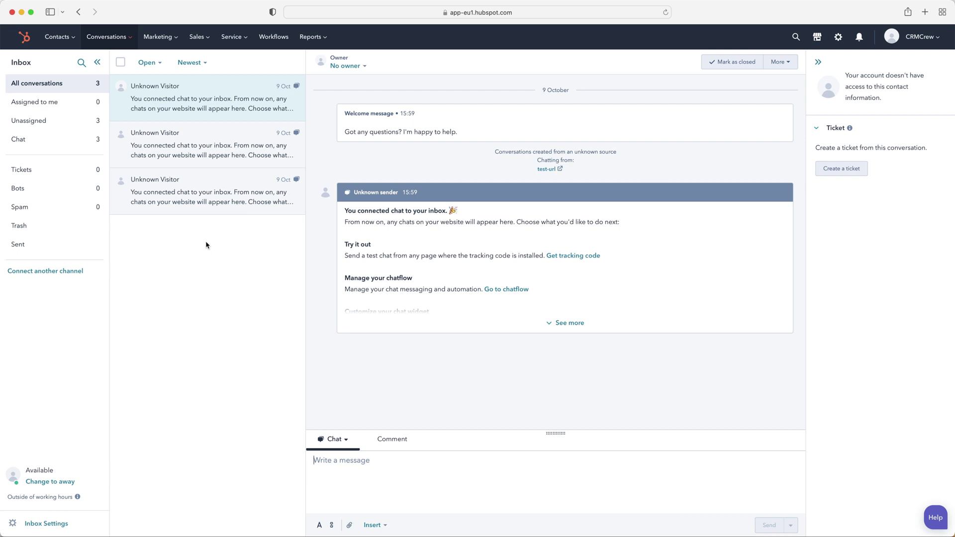
{"action": "mouse_move", "coordinate": [114, 38]}
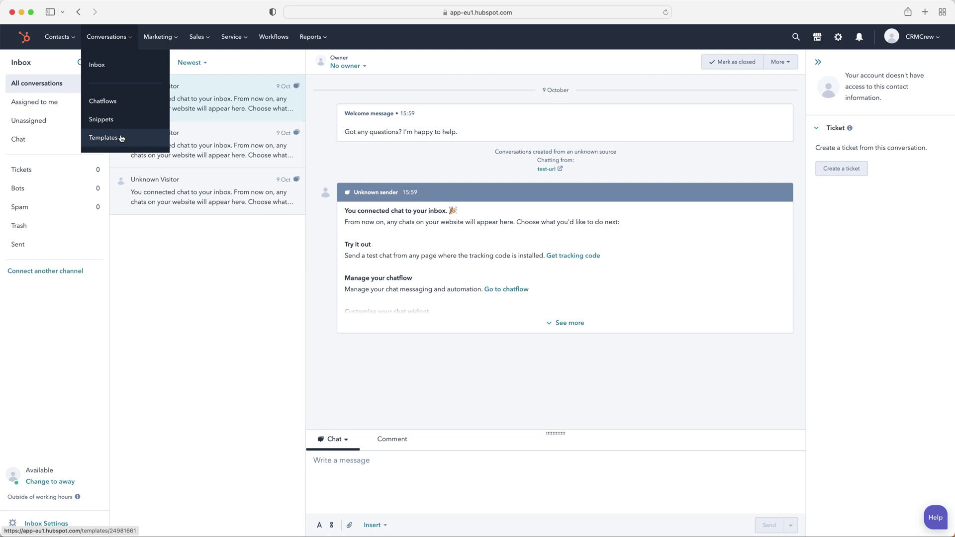
{"action": "mouse_move", "coordinate": [162, 38]}
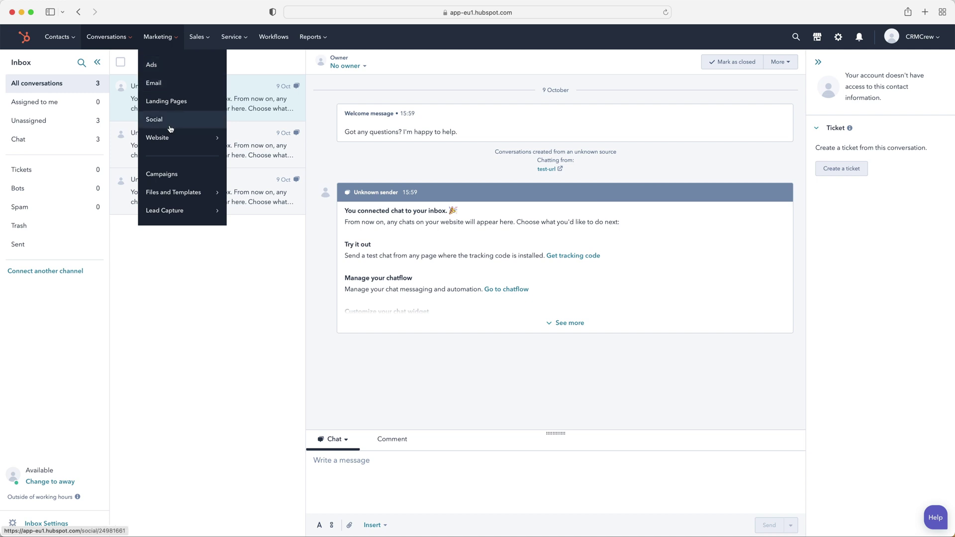
Open Marketing > Email analytics and scroll the 20/01/2022–19/02/2022 engagement and delivery cards.
{"action": "mouse_move", "coordinate": [159, 140]}
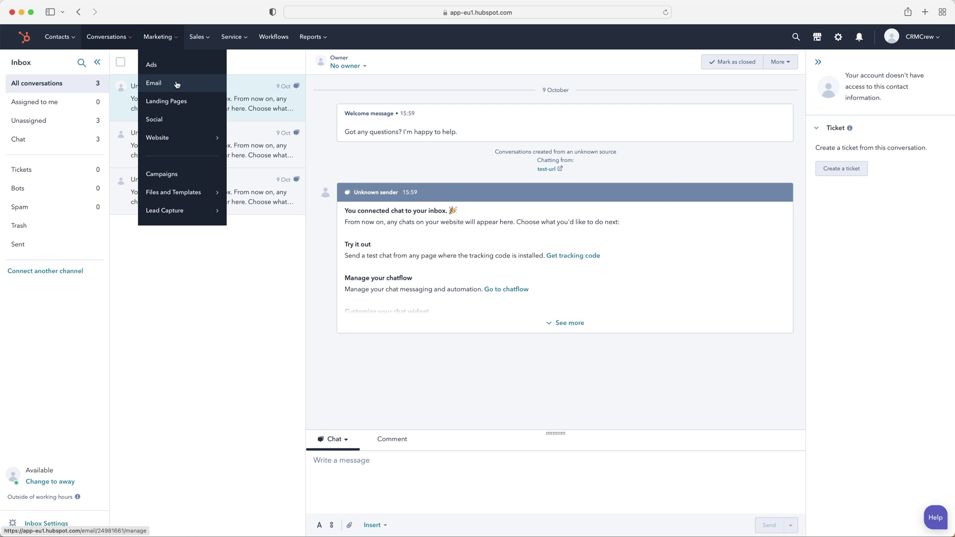
{"action": "left_click", "coordinate": [176, 84]}
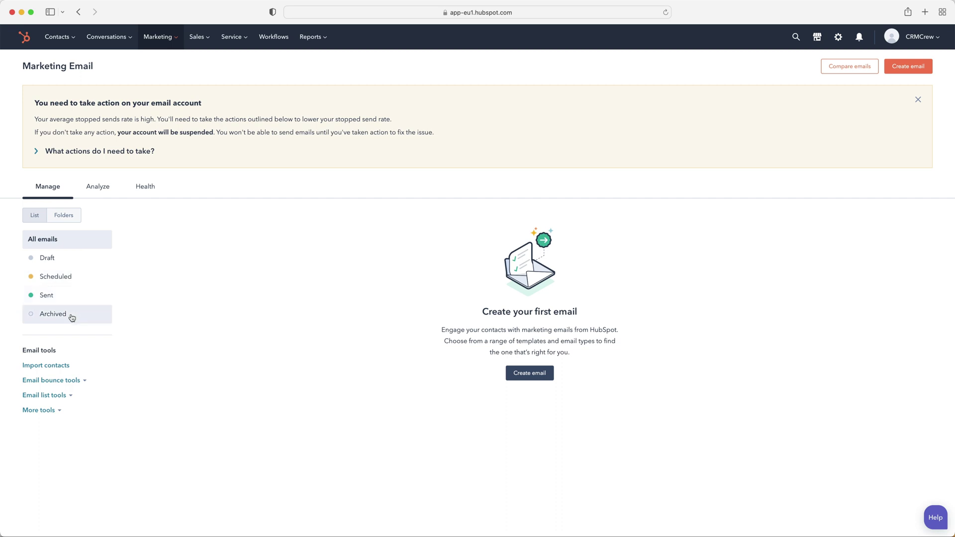
{"action": "left_click", "coordinate": [107, 188]}
{"action": "scroll", "coordinate": [370, 291], "scroll_direction": "down", "scroll_amount": 3}
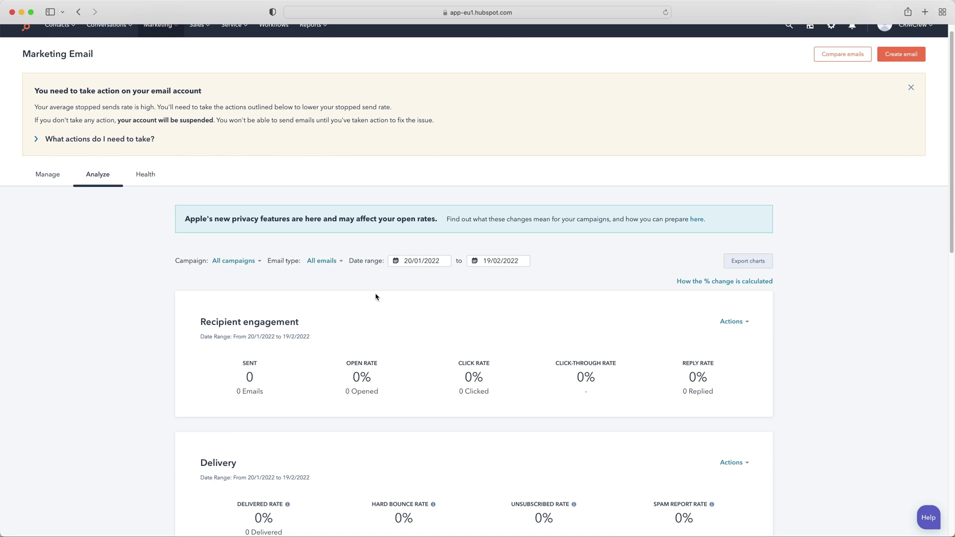
{"action": "scroll", "coordinate": [371, 291], "scroll_direction": "down", "scroll_amount": 2}
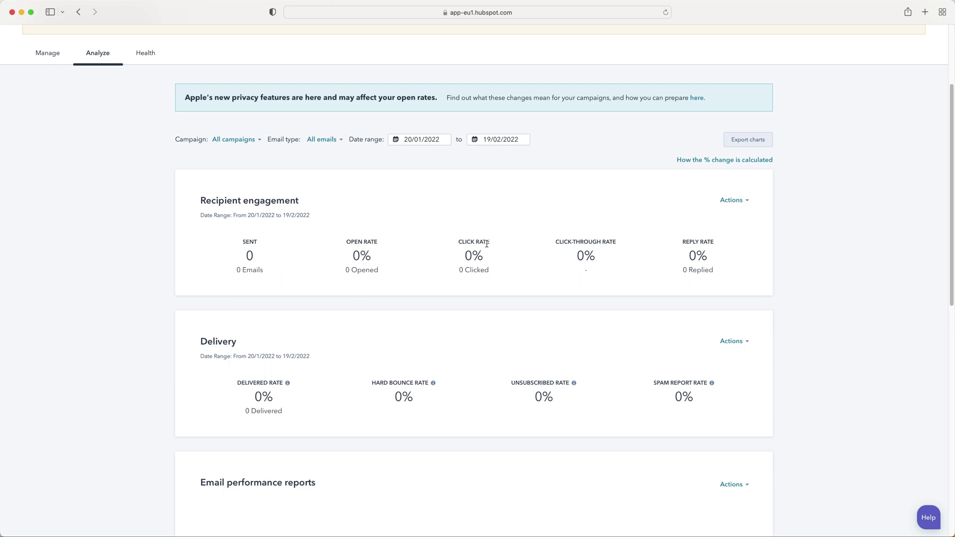
{"action": "scroll", "coordinate": [542, 338], "scroll_direction": "down", "scroll_amount": 5}
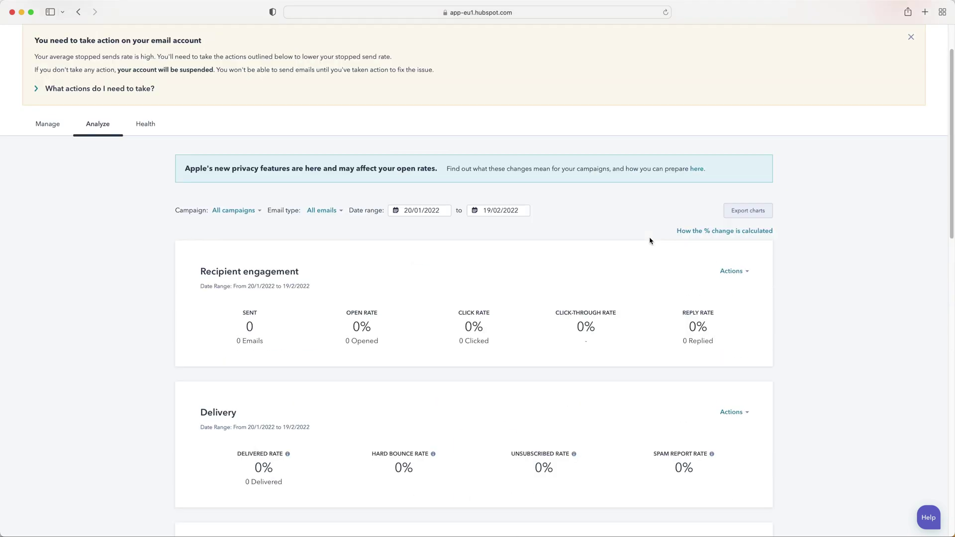
{"action": "scroll", "coordinate": [650, 239], "scroll_direction": "up", "scroll_amount": 10}
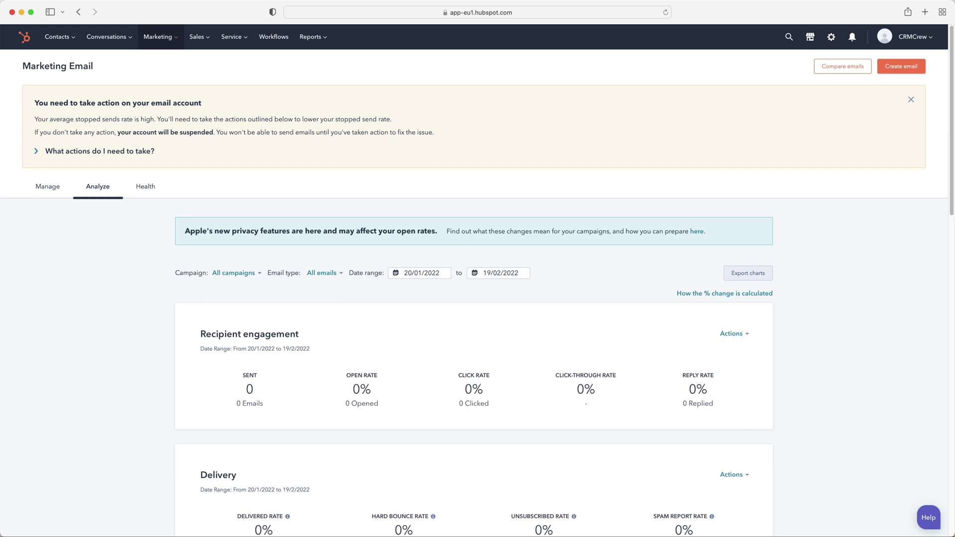
{"action": "mouse_move", "coordinate": [174, 37]}
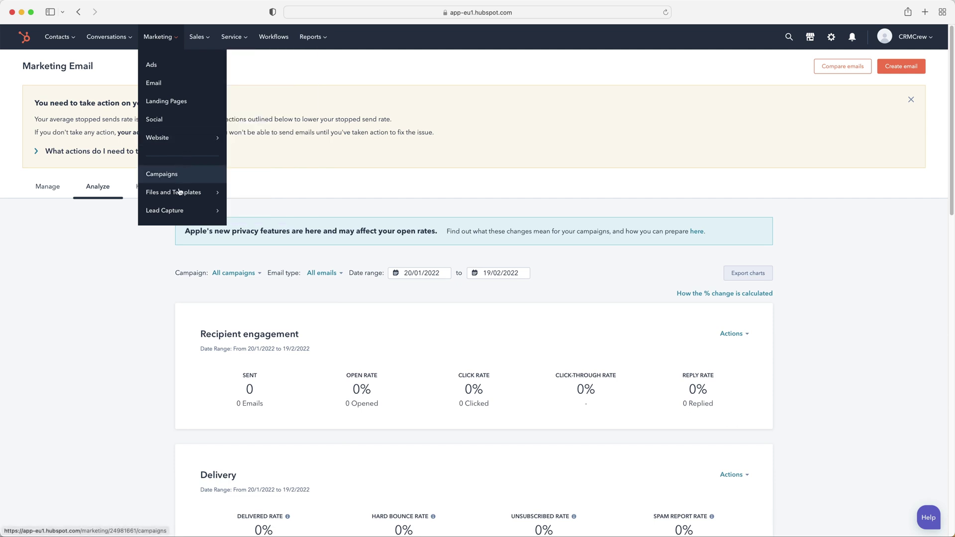
{"action": "mouse_move", "coordinate": [177, 213]}
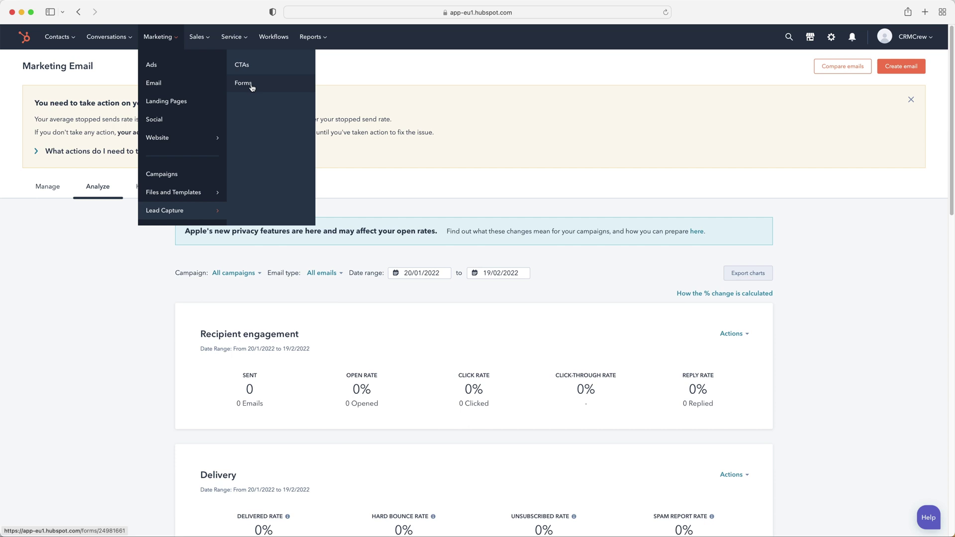
{"action": "mouse_move", "coordinate": [204, 37]}
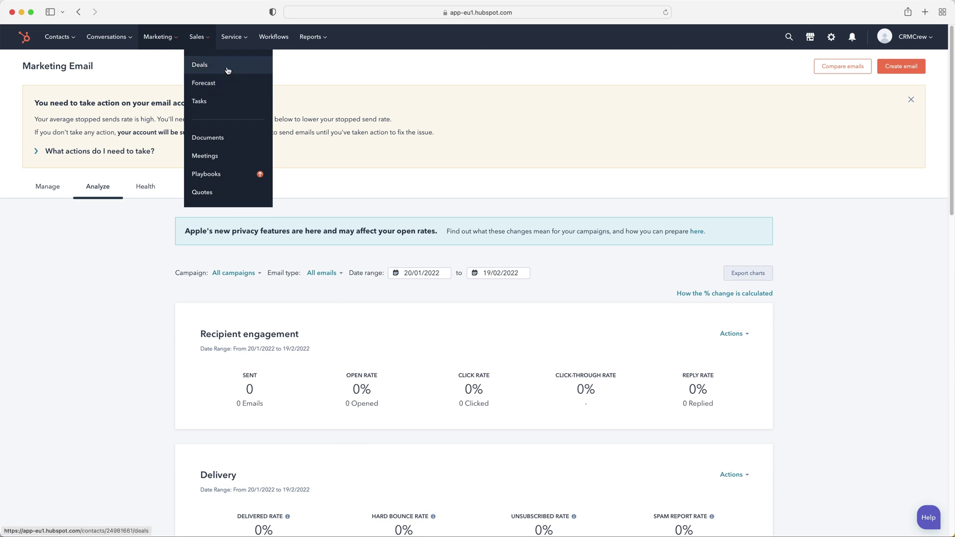
Open Sales > Deals and drag the $120 CRMCrew Deal from Closed Lost into Contract Sent.
{"action": "left_click", "coordinate": [227, 69]}
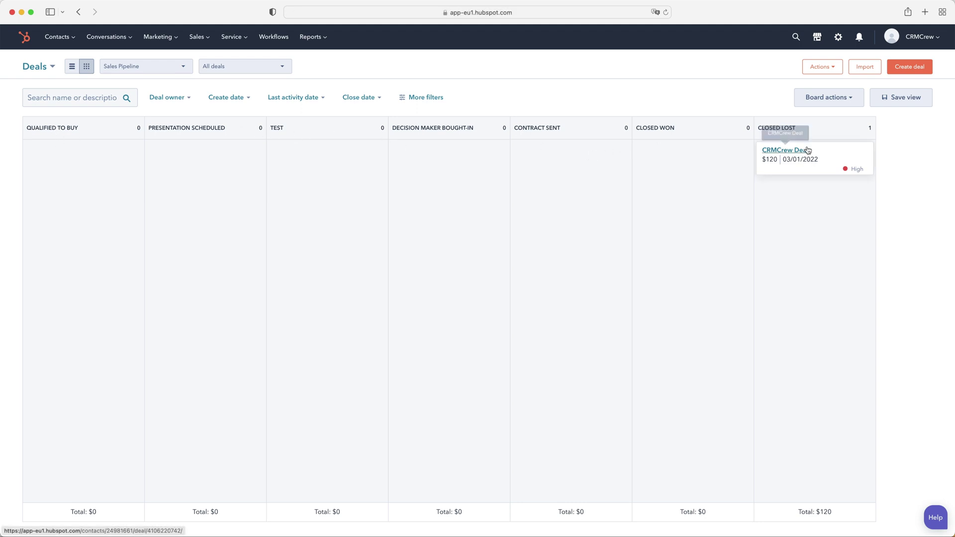
{"action": "left_click_drag", "start_coordinate": [808, 160], "coordinate": [126, 185]}
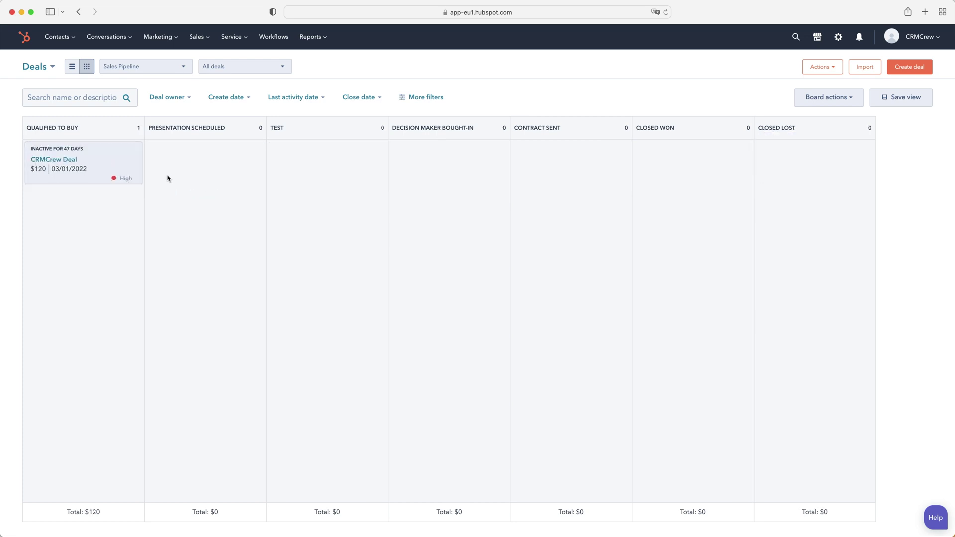
{"action": "left_click", "coordinate": [71, 69]}
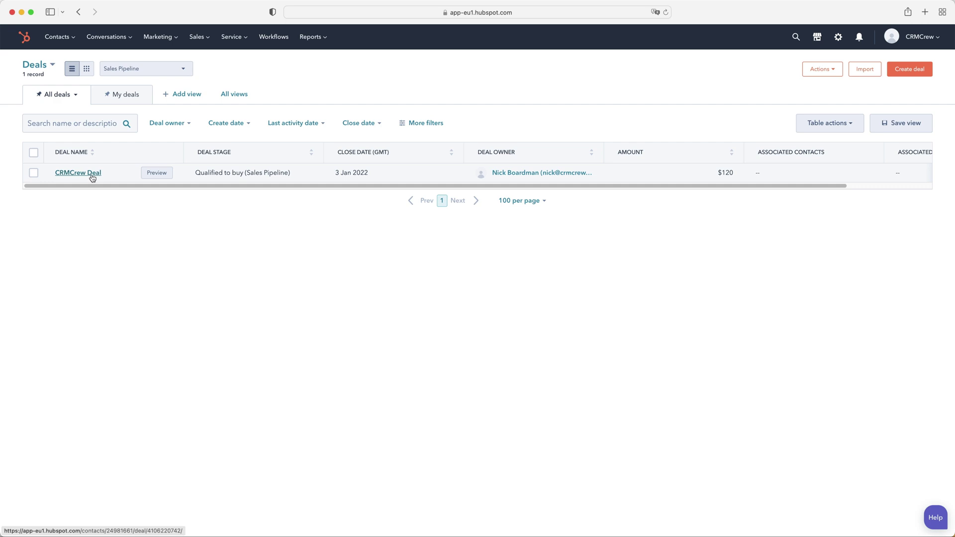
{"action": "left_click", "coordinate": [85, 70]}
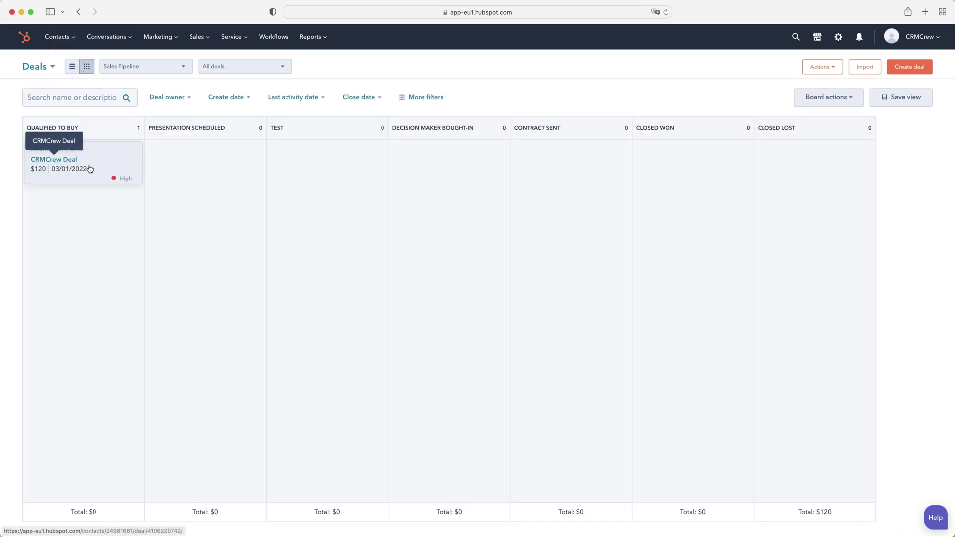
{"action": "left_click_drag", "start_coordinate": [101, 166], "coordinate": [221, 169]}
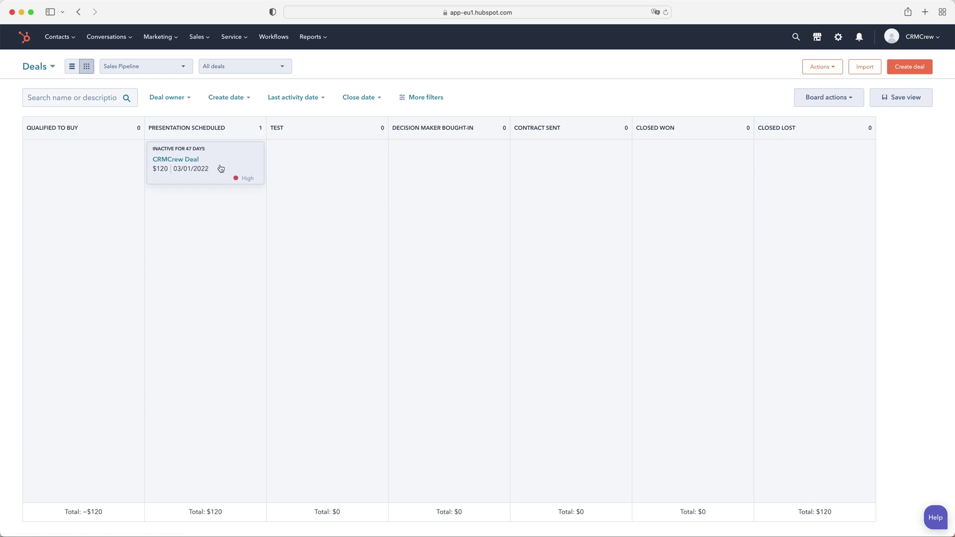
{"action": "left_click_drag", "start_coordinate": [221, 168], "coordinate": [589, 166]}
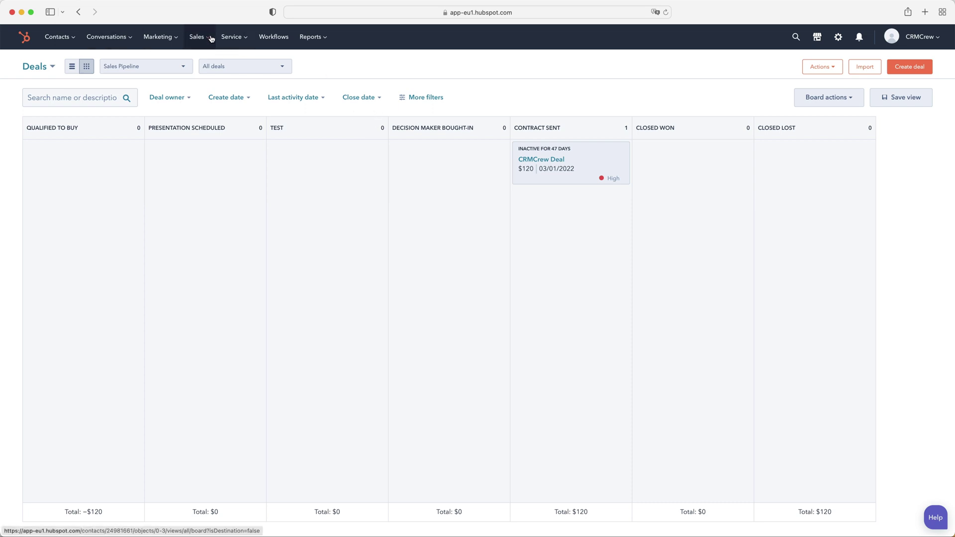
Open the Service menu to reach the Support Pipeline tickets board.
{"action": "left_click", "coordinate": [244, 38]}
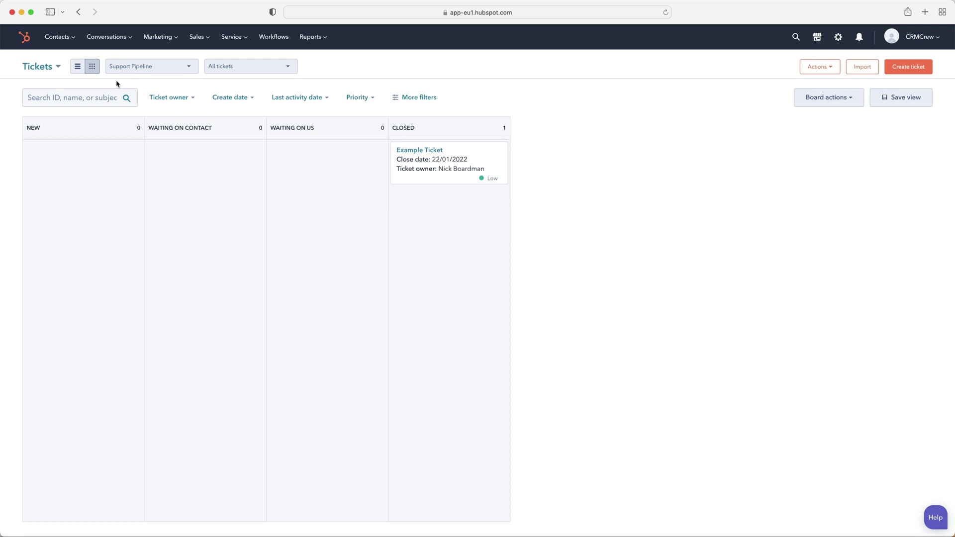
Show tickets as a table: Example Ticket, Support Pipeline, Closed, Low priority, created 22 Jan 2022.
{"action": "left_click", "coordinate": [78, 66]}
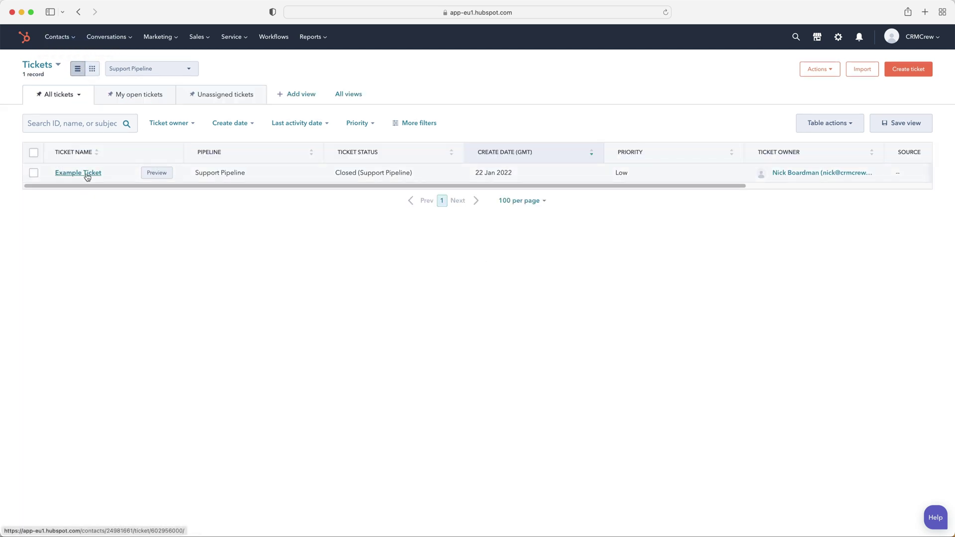
{"action": "left_click_drag", "start_coordinate": [195, 173], "coordinate": [257, 176]}
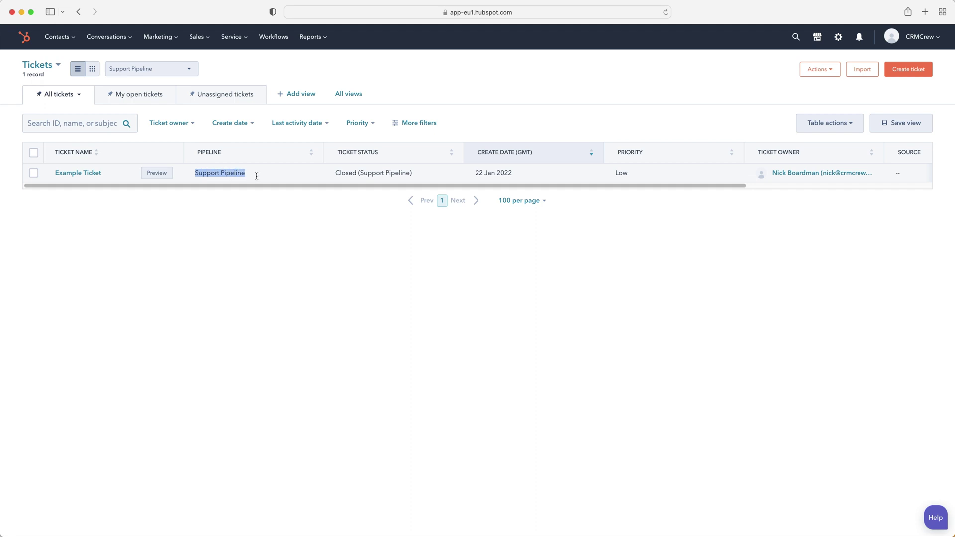
{"action": "left_click", "coordinate": [257, 179]}
{"action": "mouse_move", "coordinate": [227, 44]}
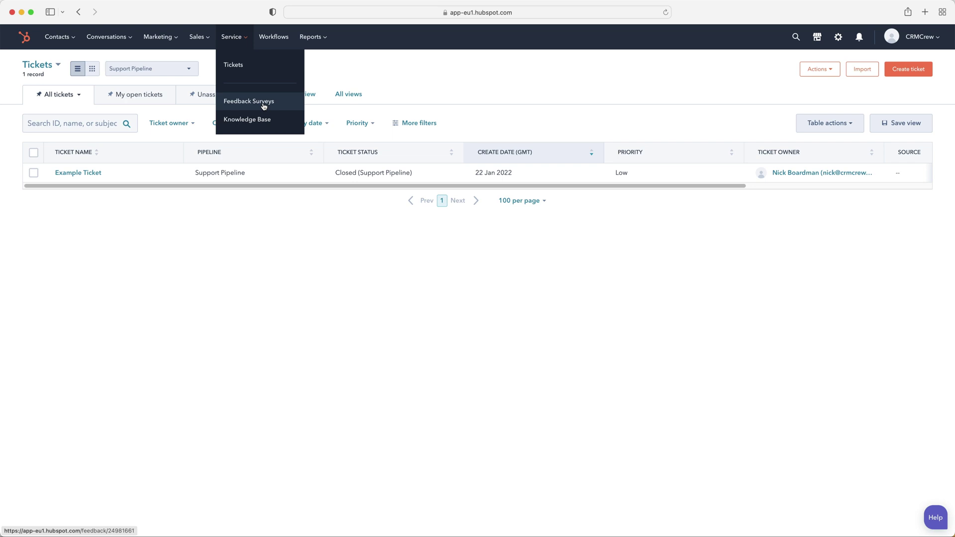
Review the two Off workflows (Contact-based and Deal-based) and open the Reports menu.
{"action": "left_click", "coordinate": [274, 37]}
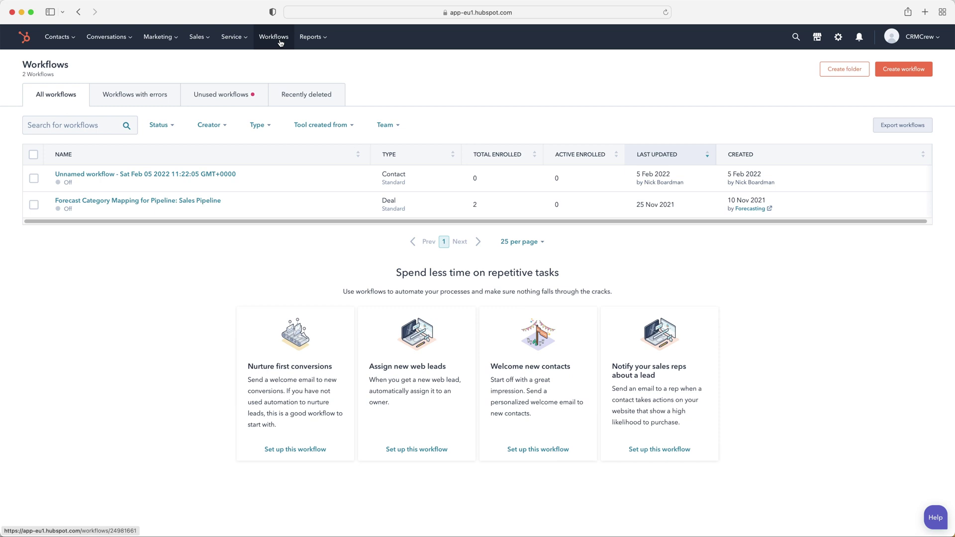
{"action": "left_click", "coordinate": [321, 39]}
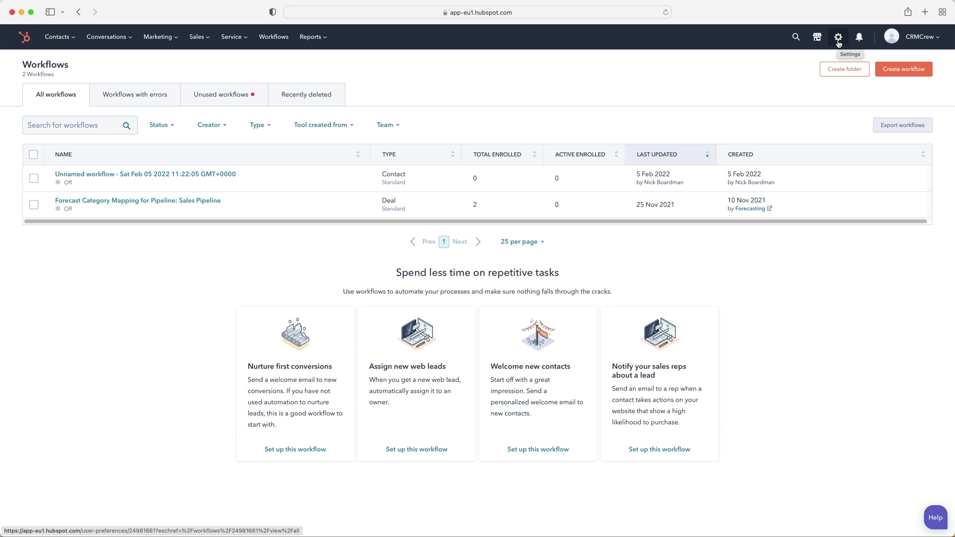
Open account Settings and scroll through the Profile preferences.
{"action": "left_click", "coordinate": [838, 42]}
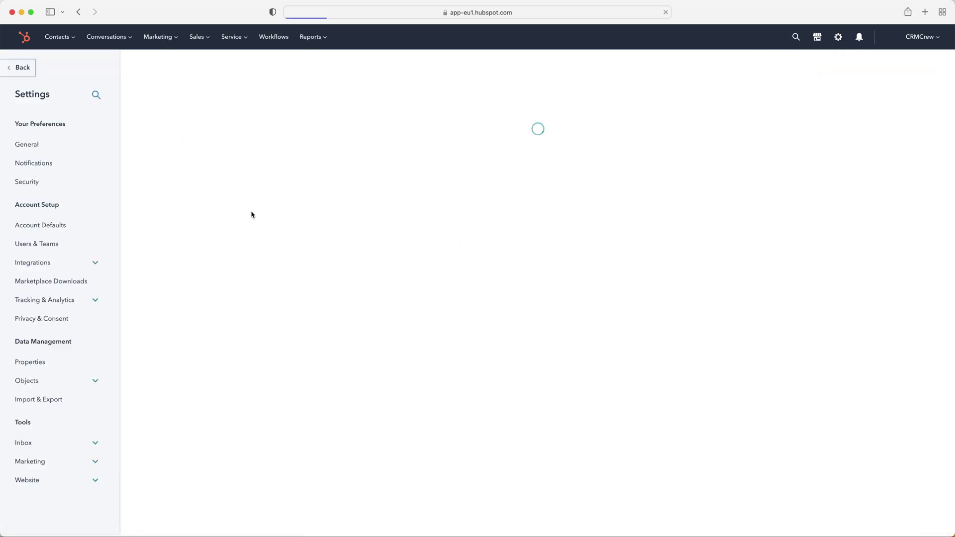
{"action": "scroll", "coordinate": [279, 235], "scroll_direction": "down", "scroll_amount": 4}
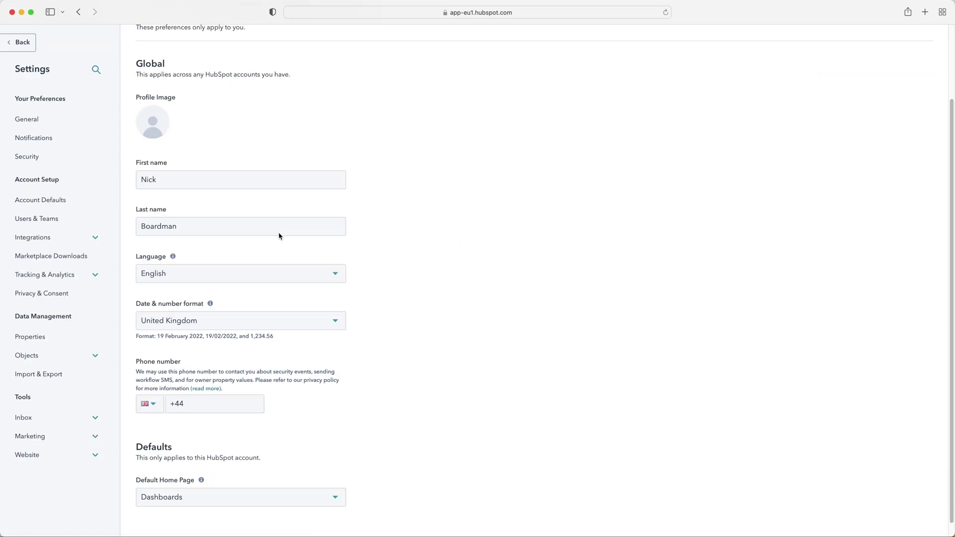
{"action": "scroll", "coordinate": [278, 242], "scroll_direction": "up", "scroll_amount": 4}
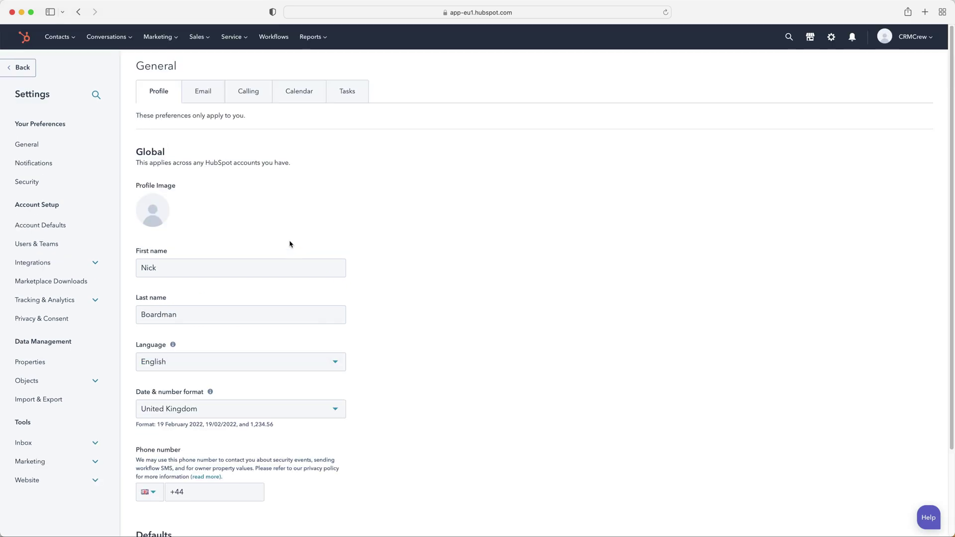
{"action": "scroll", "coordinate": [290, 244], "scroll_direction": "down", "scroll_amount": 4}
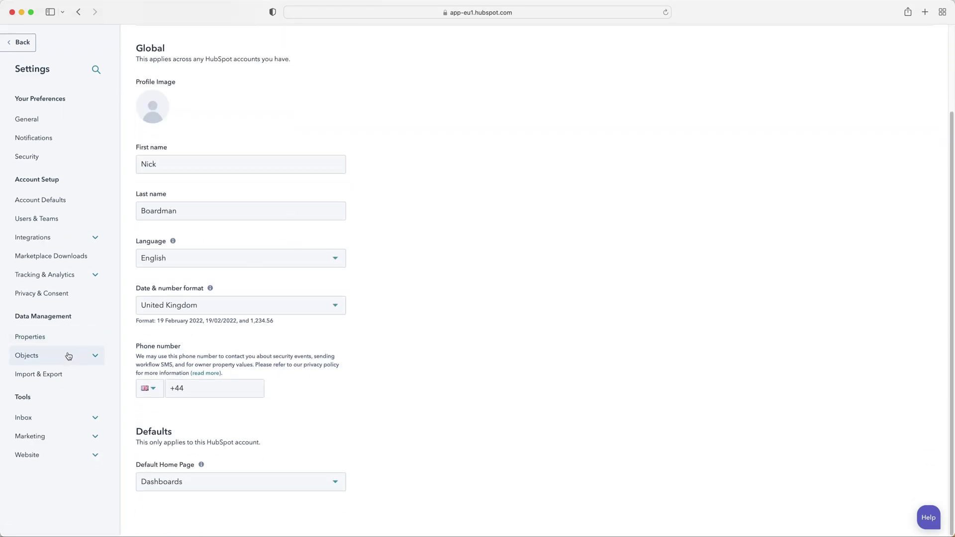
{"action": "scroll", "coordinate": [69, 355], "scroll_direction": "up", "scroll_amount": 4}
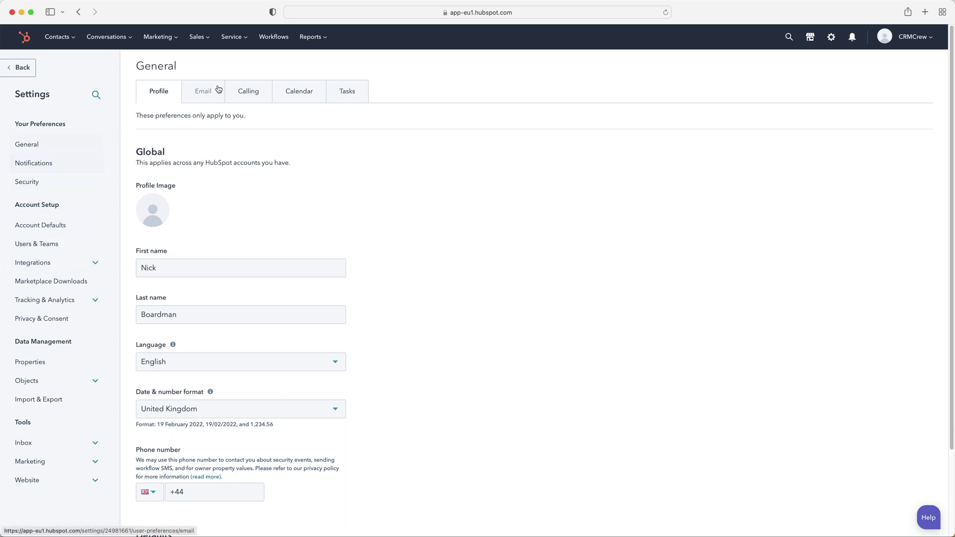
Check the Email and Calendar preferences, then go back to the Workflows list.
{"action": "left_click", "coordinate": [201, 98]}
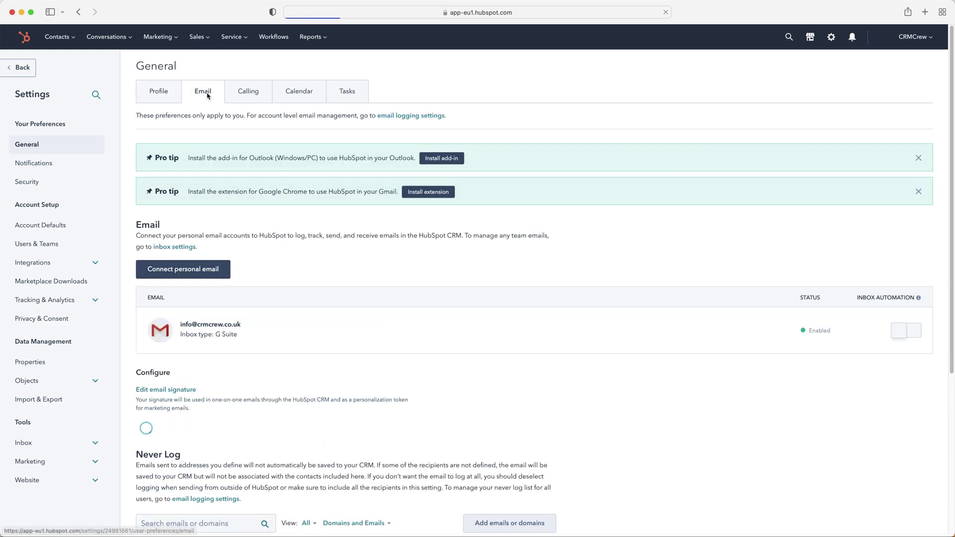
{"action": "left_click", "coordinate": [298, 91]}
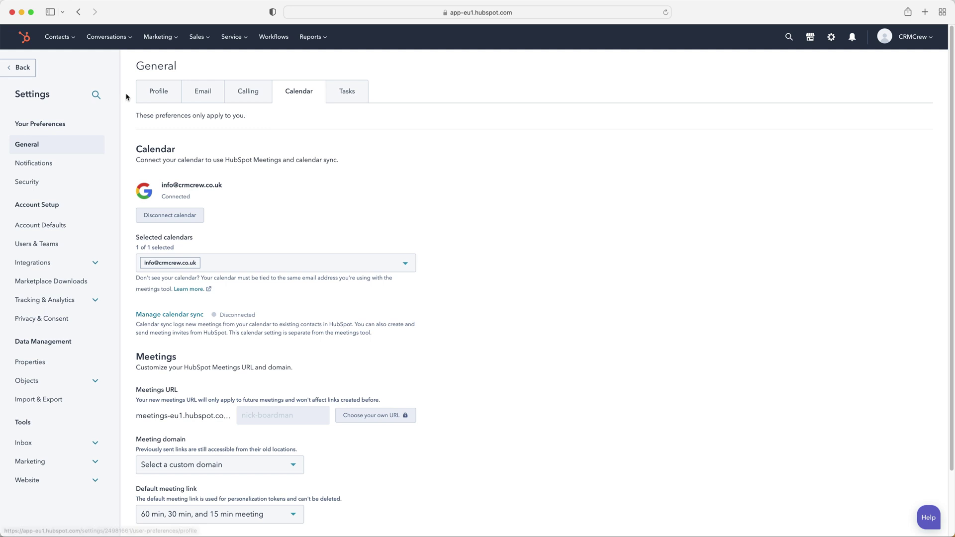
{"action": "left_click", "coordinate": [22, 68]}
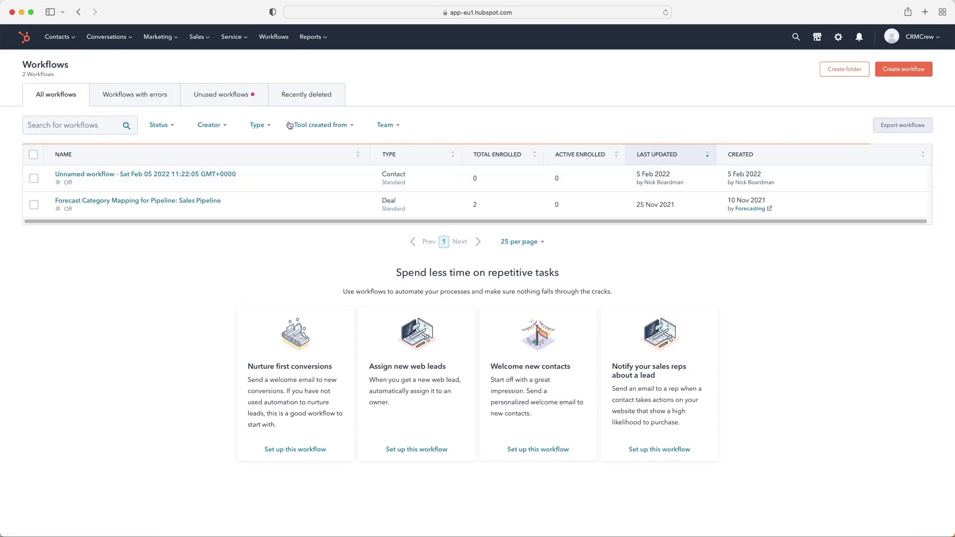
Leave the Workflows list for the home dashboard with contacts, deals and activity reports.
{"action": "left_click", "coordinate": [31, 38]}
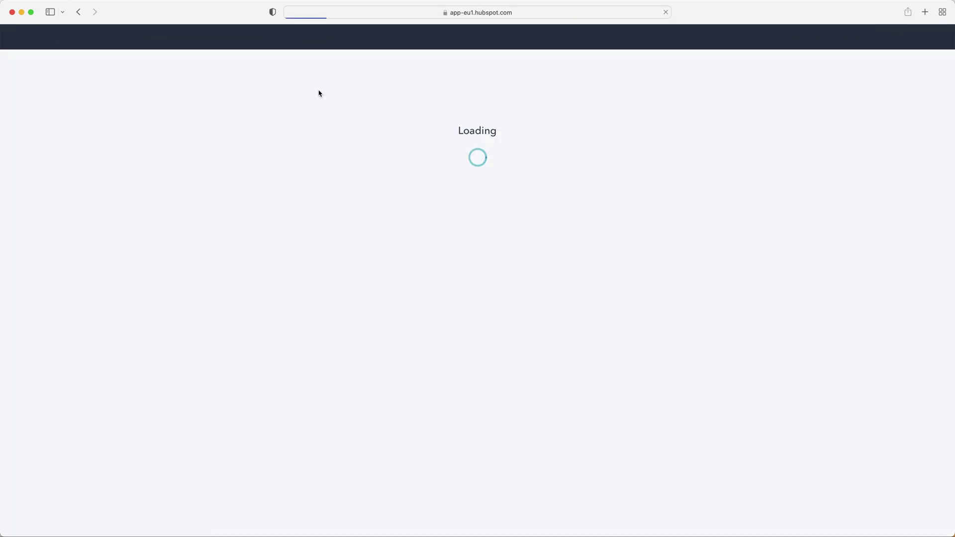